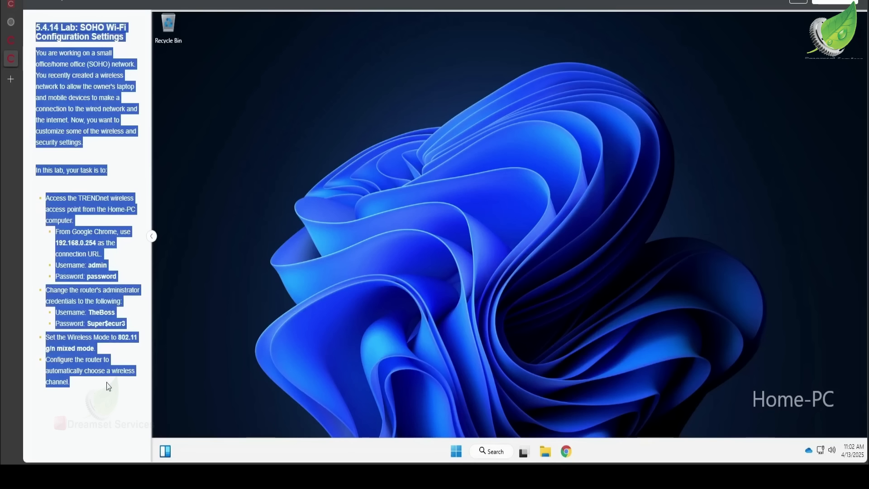
Copy the lab instructions to the simulation clipboard and open Google Chrome on Home-PC
{"action": "right_click", "coordinate": [65, 121]}
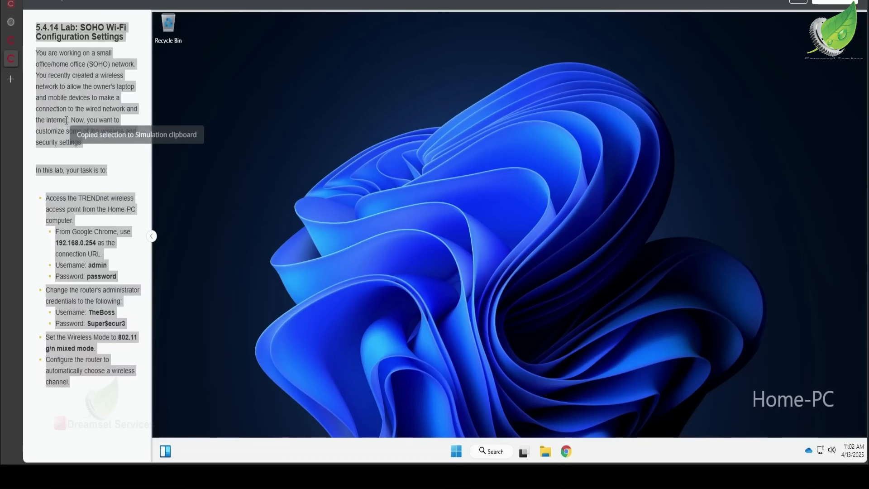
{"action": "left_click", "coordinate": [114, 195]}
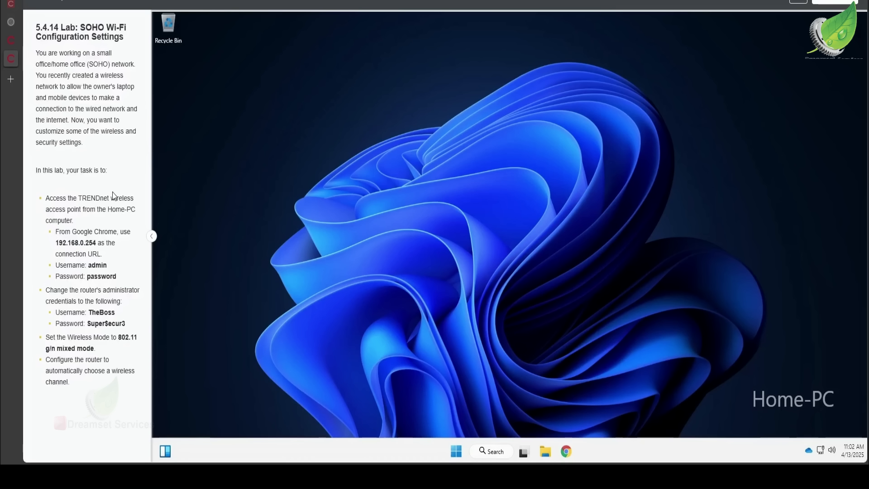
{"action": "key", "text": "F11"}
{"action": "left_click", "coordinate": [565, 450]}
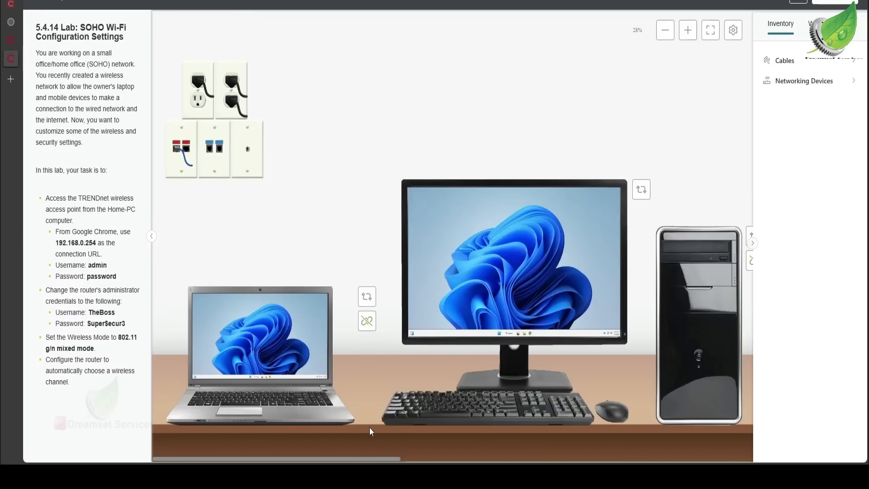
Look over the computers and networking devices on the workspace bench, selecting the system case beside the Home-PC monitor
{"action": "left_click_drag", "start_coordinate": [363, 462], "coordinate": [546, 461]}
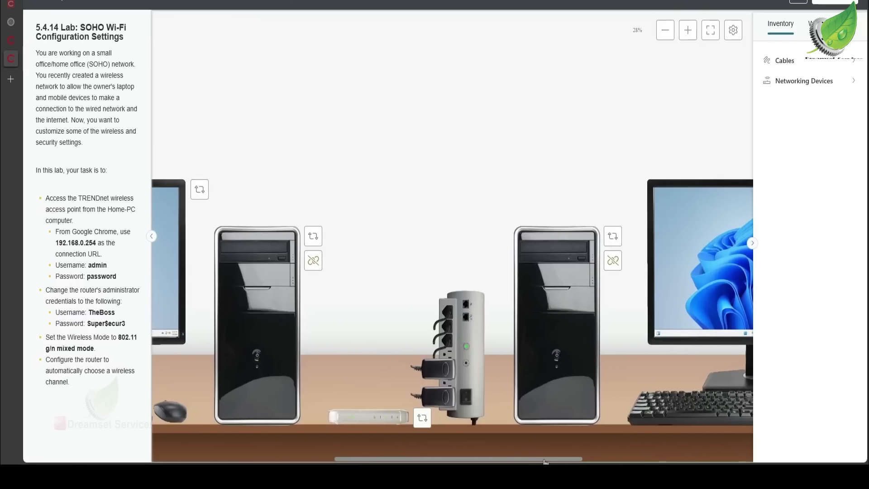
{"action": "left_click_drag", "start_coordinate": [546, 462], "coordinate": [453, 431]}
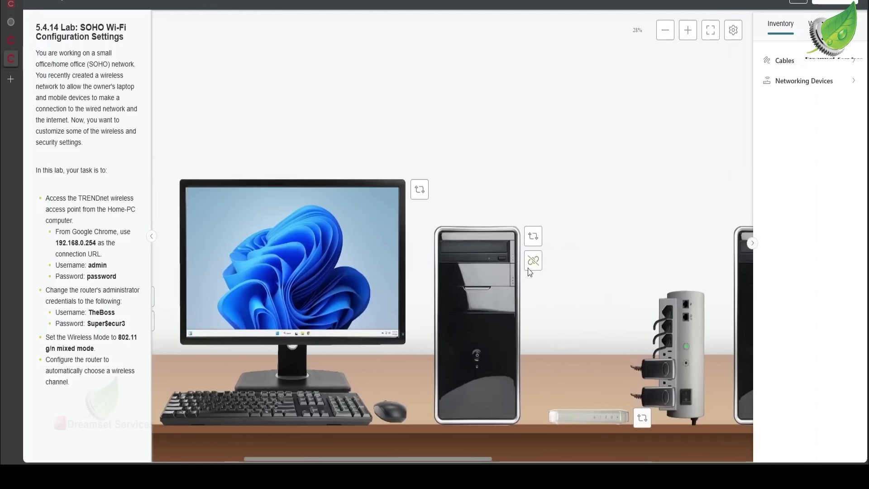
{"action": "left_click", "coordinate": [536, 237]}
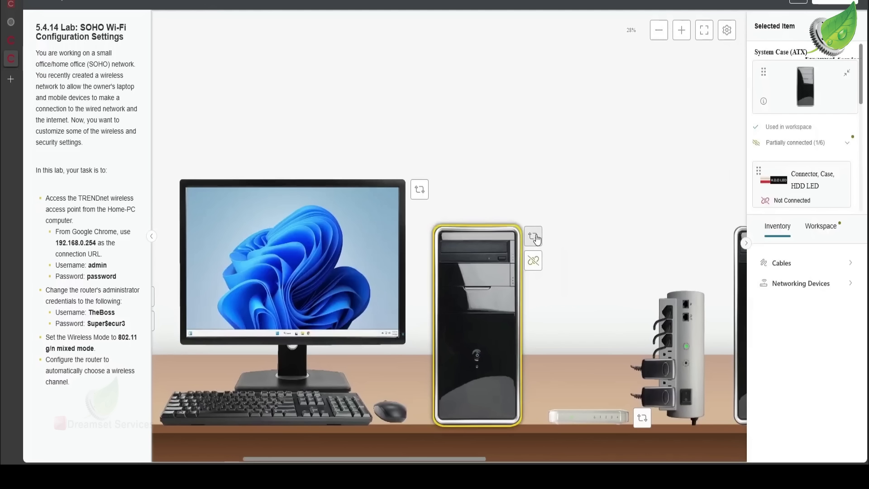
{"action": "left_click_drag", "start_coordinate": [438, 461], "coordinate": [418, 435]}
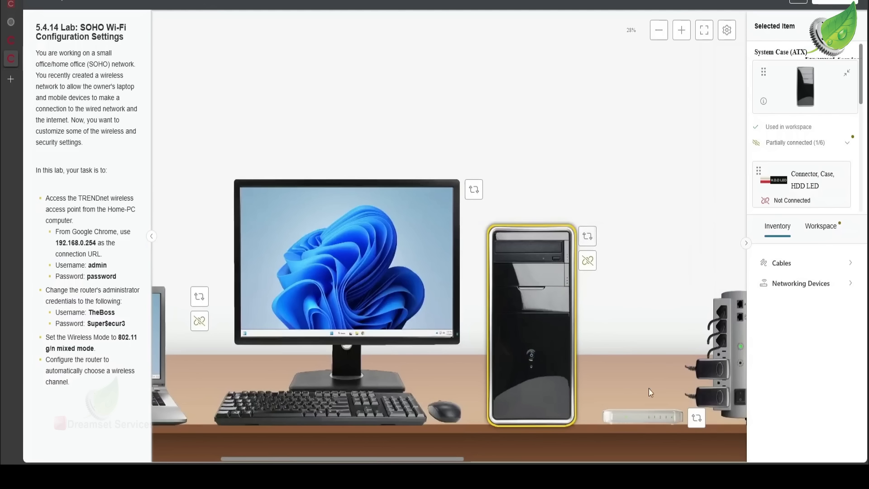
Switch the router to its back view and examine where both ends of its rightmost Cat5e cable connect
{"action": "left_click", "coordinate": [633, 423]}
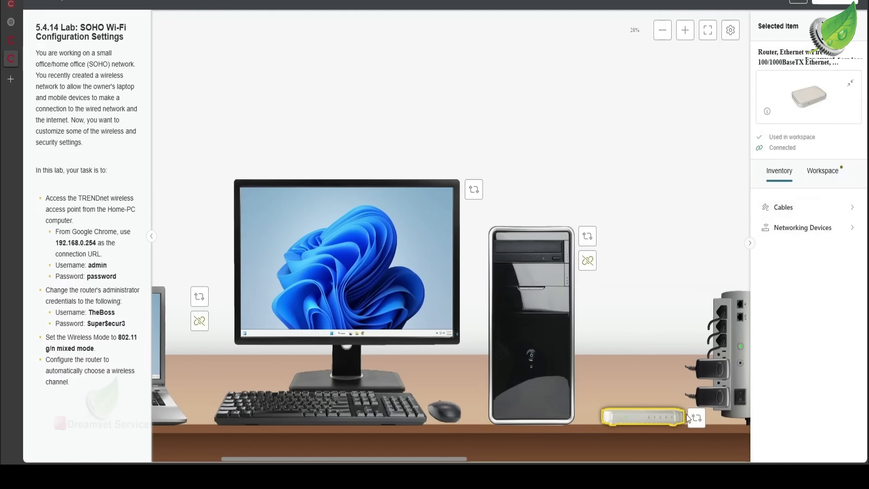
{"action": "left_click", "coordinate": [704, 426]}
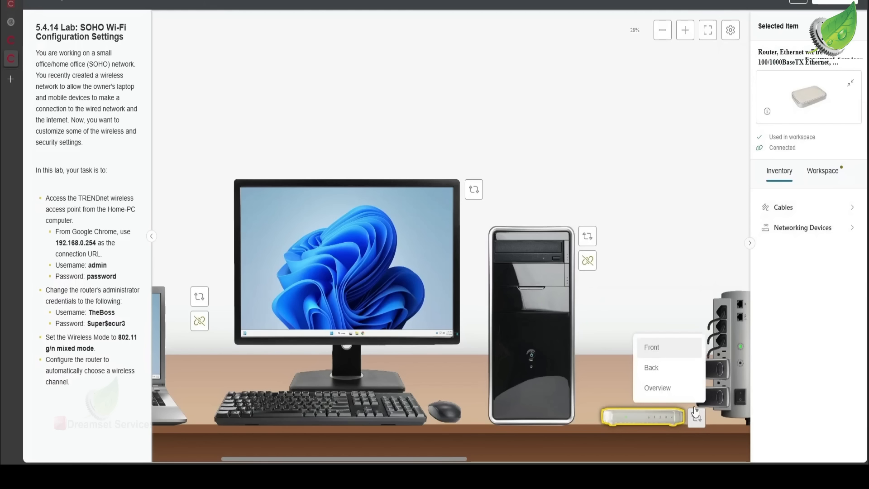
{"action": "left_click", "coordinate": [680, 370]}
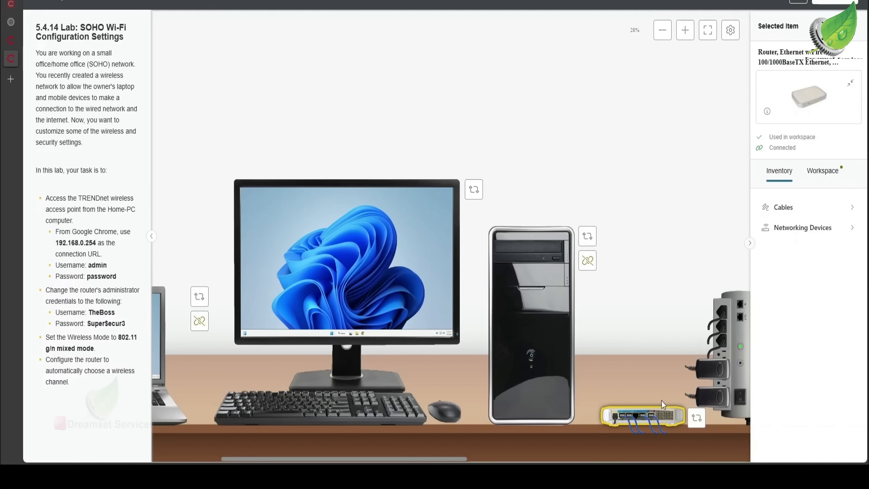
{"action": "left_click", "coordinate": [657, 421]}
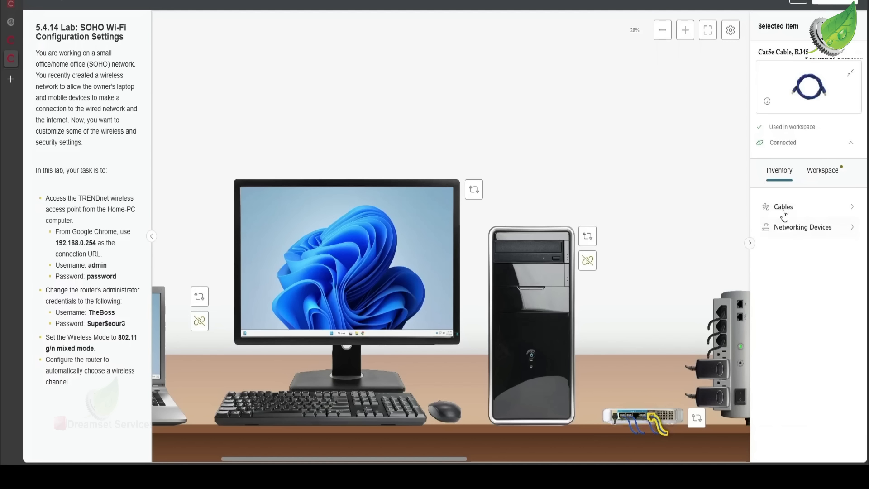
{"action": "left_click", "coordinate": [852, 147]}
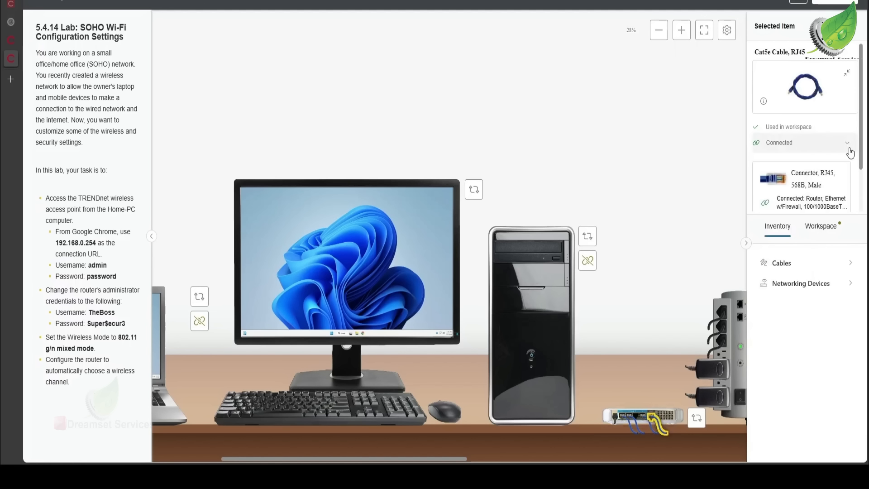
{"action": "scroll", "coordinate": [807, 194], "scroll_direction": "down", "scroll_amount": 1}
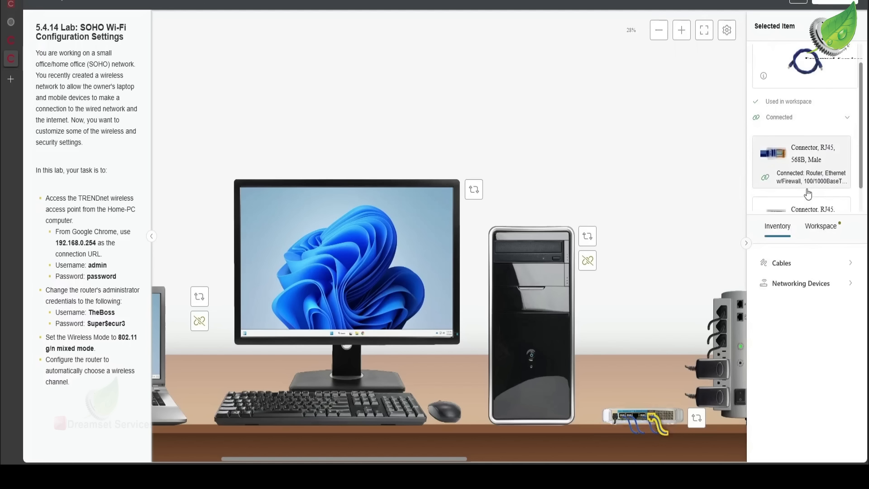
{"action": "scroll", "coordinate": [826, 169], "scroll_direction": "down", "scroll_amount": 1}
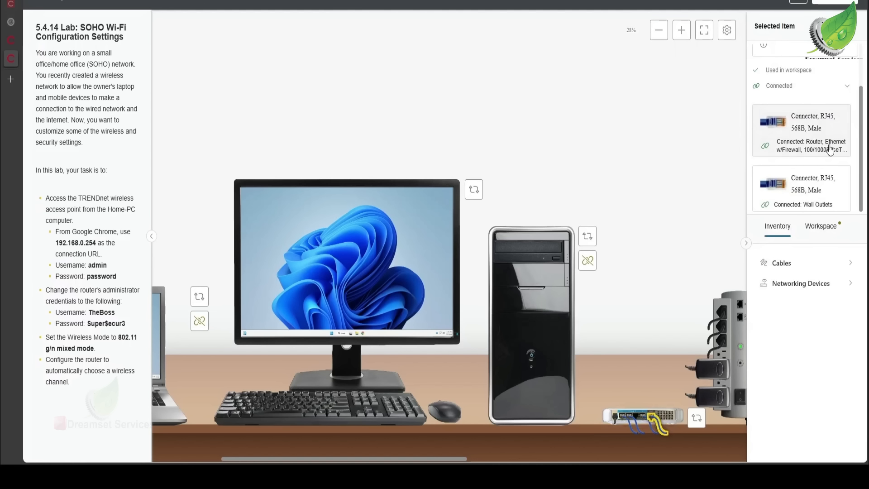
Examine the connections of the two remaining Cat5e cables on the back of the router
{"action": "left_click", "coordinate": [646, 421]}
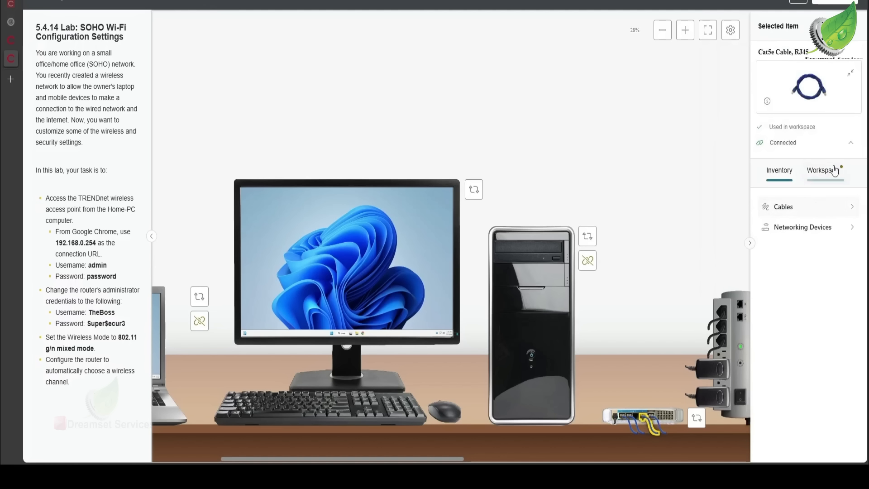
{"action": "left_click", "coordinate": [843, 150]}
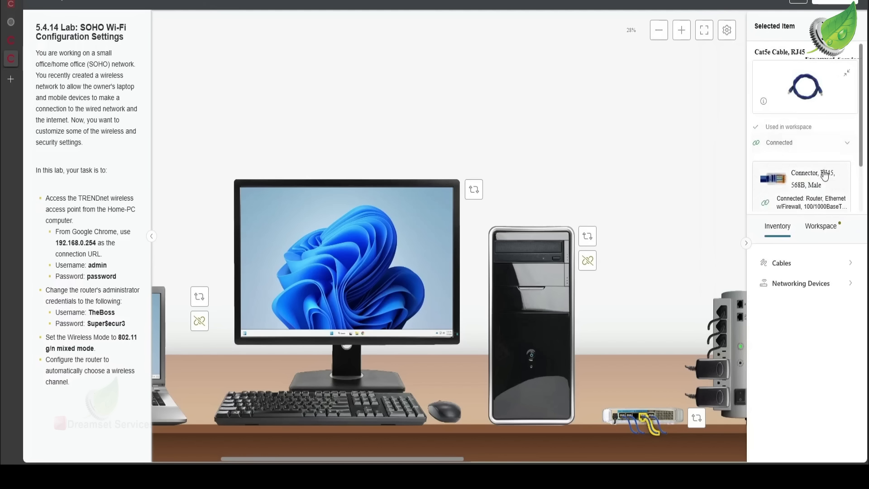
{"action": "scroll", "coordinate": [824, 175], "scroll_direction": "down", "scroll_amount": 2}
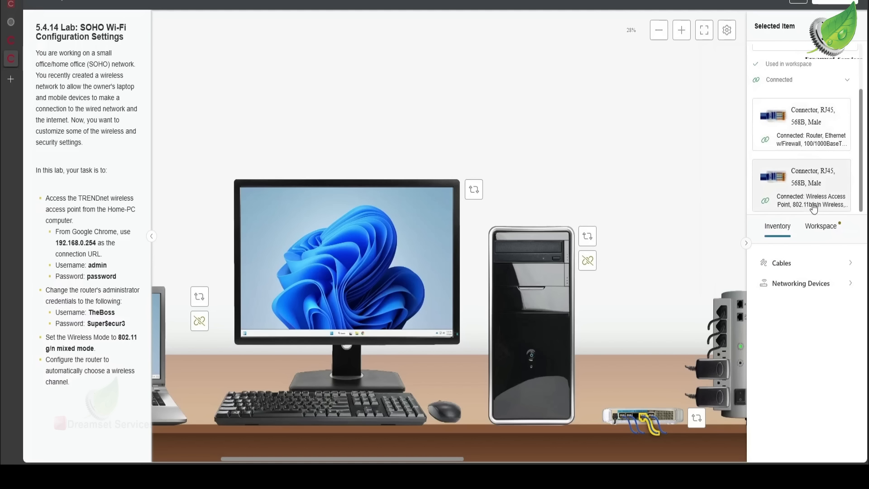
{"action": "left_click", "coordinate": [632, 420]}
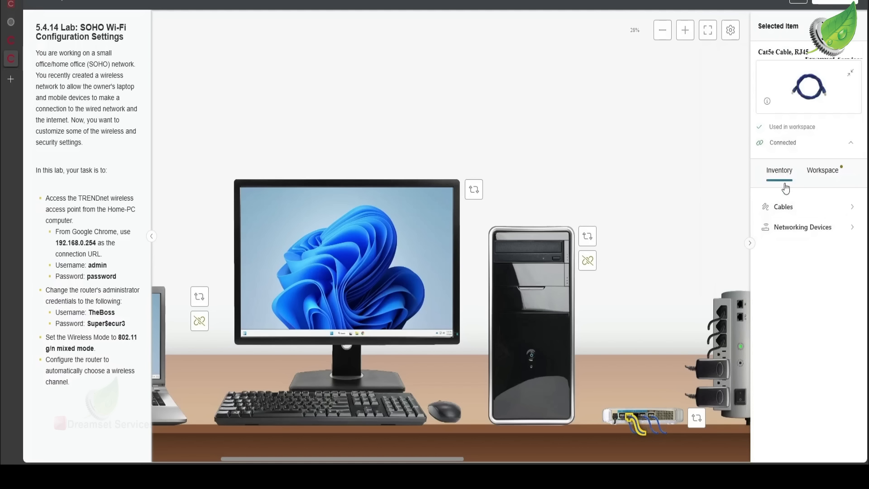
{"action": "left_click", "coordinate": [852, 145]}
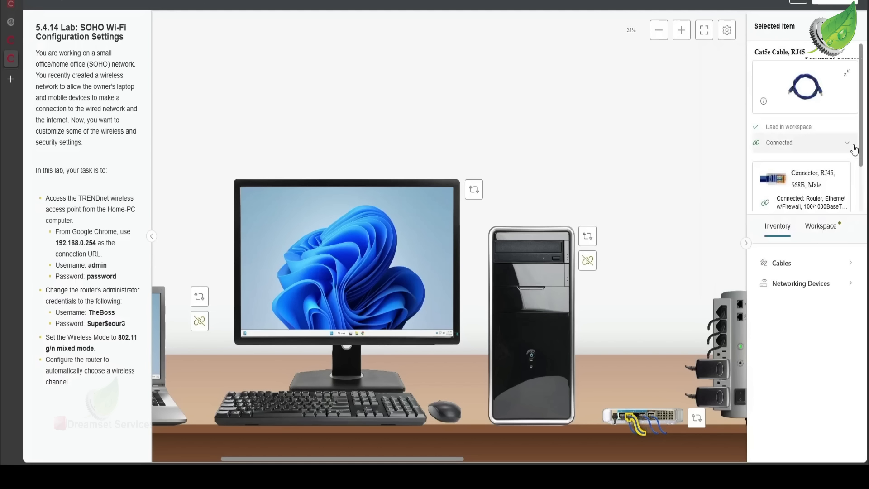
{"action": "scroll", "coordinate": [824, 170], "scroll_direction": "down", "scroll_amount": 2}
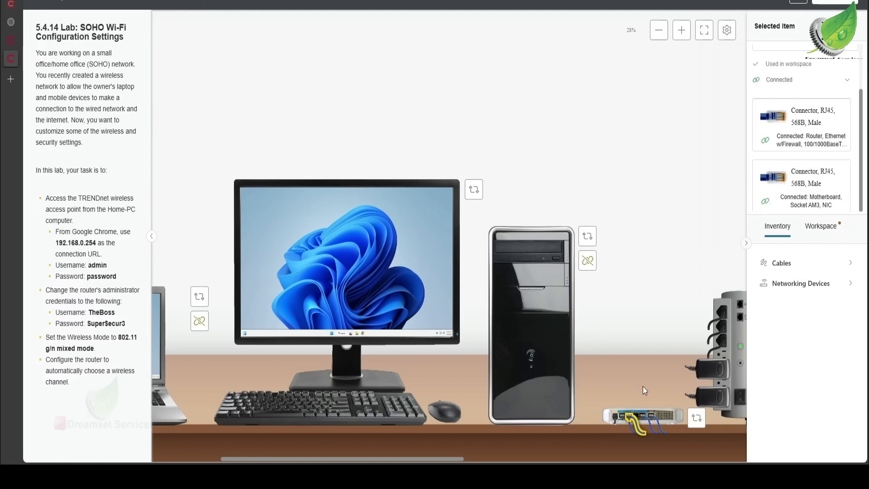
Return to the Home-PC desktop and browse to the access point at 192.168.0.254
{"action": "left_click", "coordinate": [379, 238]}
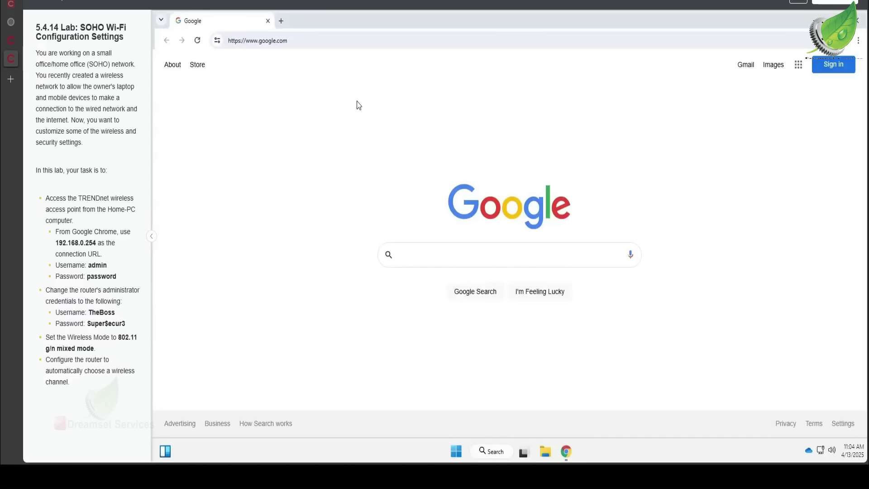
{"action": "left_click", "coordinate": [360, 44]}
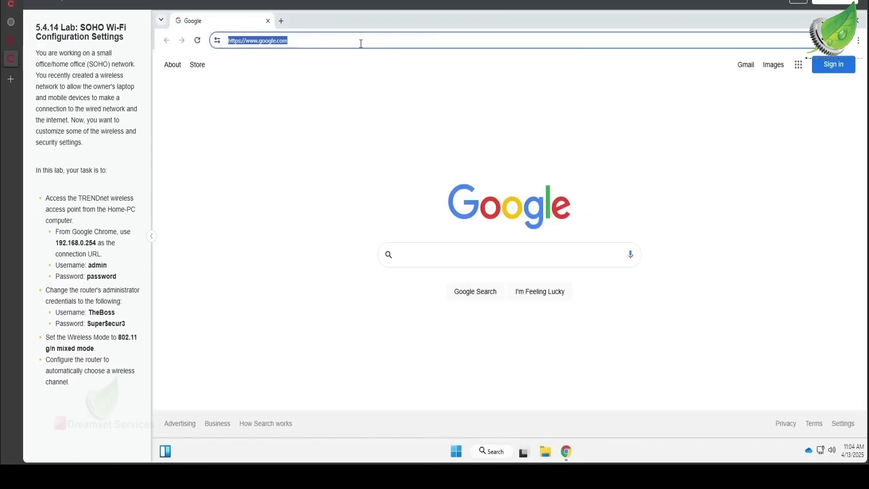
{"action": "type", "text": "192.168.0.5"}
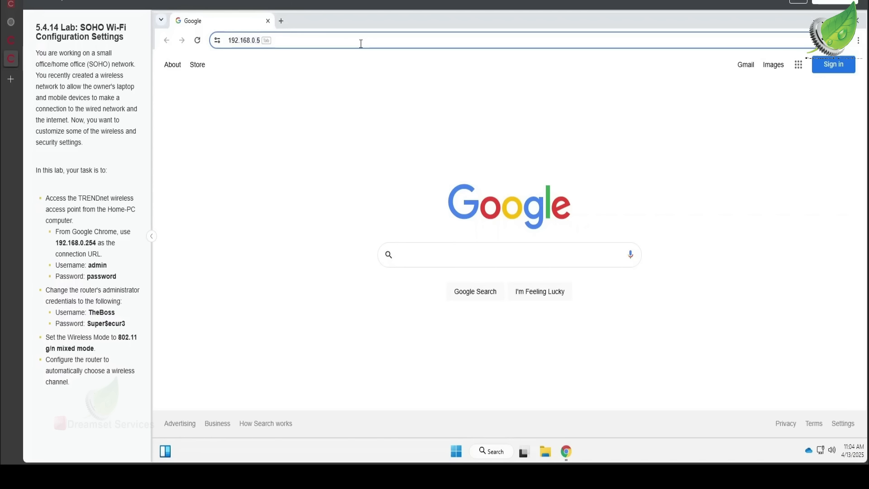
{"action": "key", "text": "BackSpace"}
{"action": "type", "text": "254"}
{"action": "key", "text": "Return"}
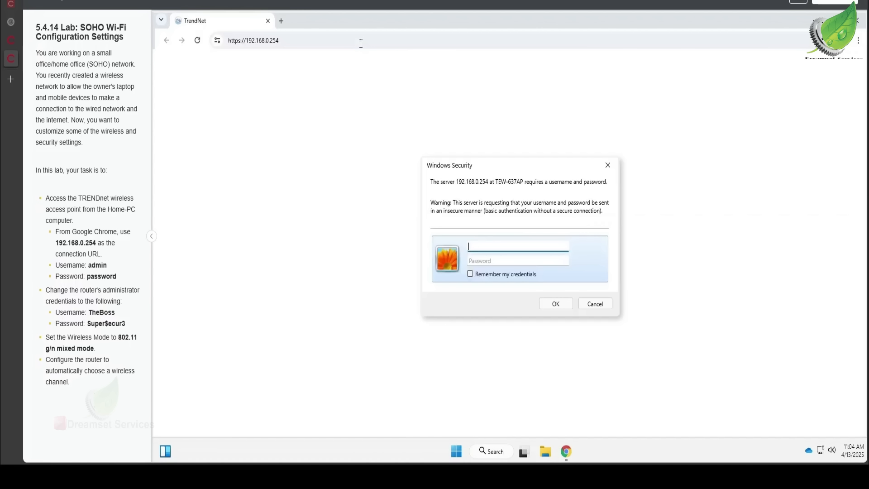
Log in to the access point with the username admin and the account password
{"action": "type", "text": "admin"}
{"action": "key", "text": "Tab"}
{"action": "type", "text": "pas"}
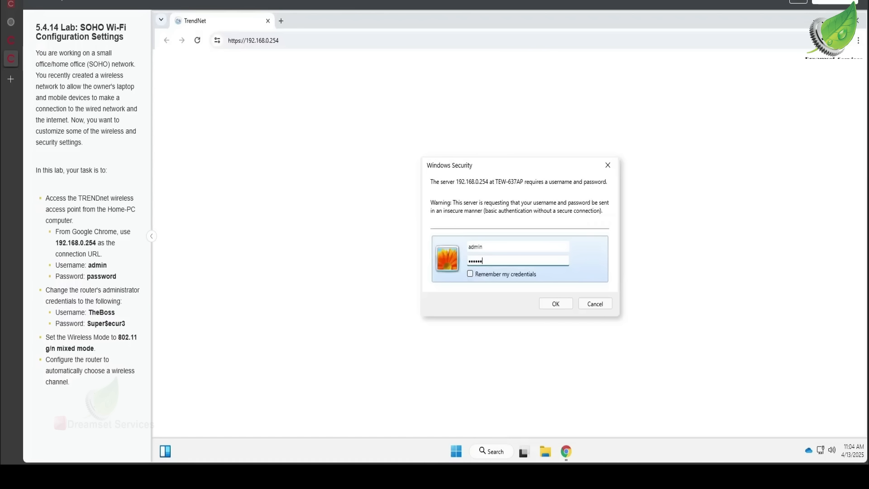
{"action": "key", "text": "Return"}
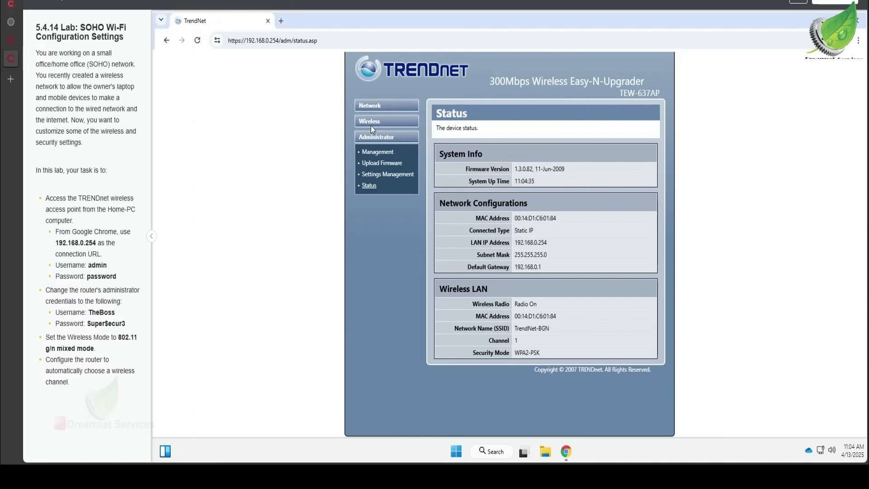
On the access point's administrator management page, set the account name to TheBoss, copied from the lab instructions
{"action": "left_click", "coordinate": [378, 152]}
{"action": "left_click", "coordinate": [546, 165]}
{"action": "left_click_drag", "start_coordinate": [546, 165], "coordinate": [468, 163]}
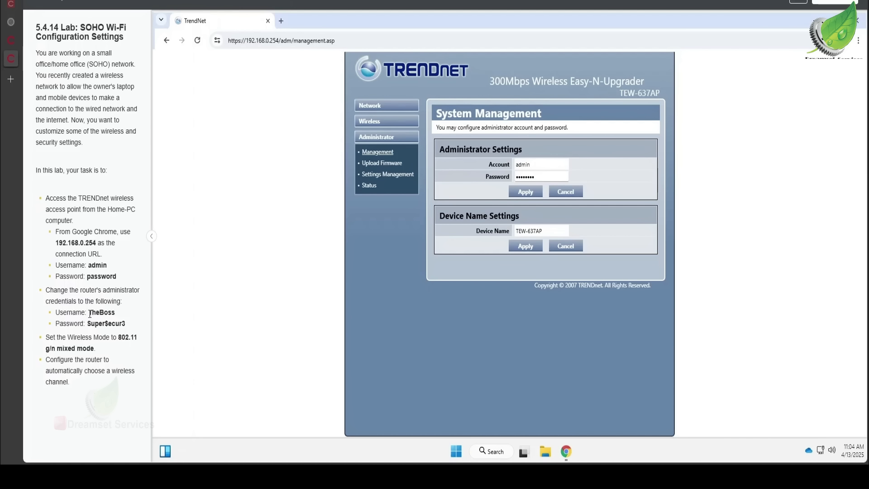
{"action": "left_click_drag", "start_coordinate": [88, 312], "coordinate": [115, 313]}
{"action": "key", "text": "ctrl+c"}
{"action": "left_click", "coordinate": [536, 164]}
{"action": "left_click_drag", "start_coordinate": [537, 164], "coordinate": [498, 169]}
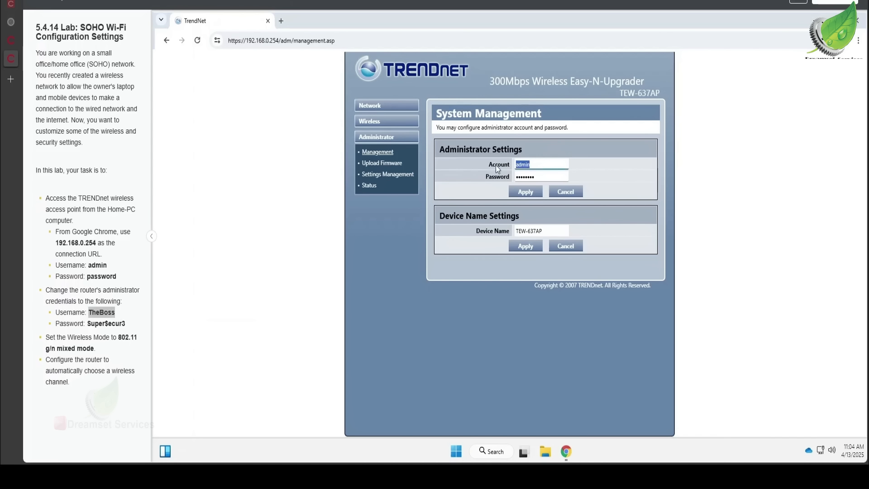
{"action": "key", "text": "ctrl+v"}
Replace the administrator password with the new one from the lab instructions and apply the administrator settings
{"action": "left_click", "coordinate": [89, 324]}
{"action": "left_click_drag", "start_coordinate": [89, 324], "coordinate": [126, 325]}
{"action": "left_click", "coordinate": [546, 181]}
{"action": "left_click_drag", "start_coordinate": [546, 179], "coordinate": [479, 181]}
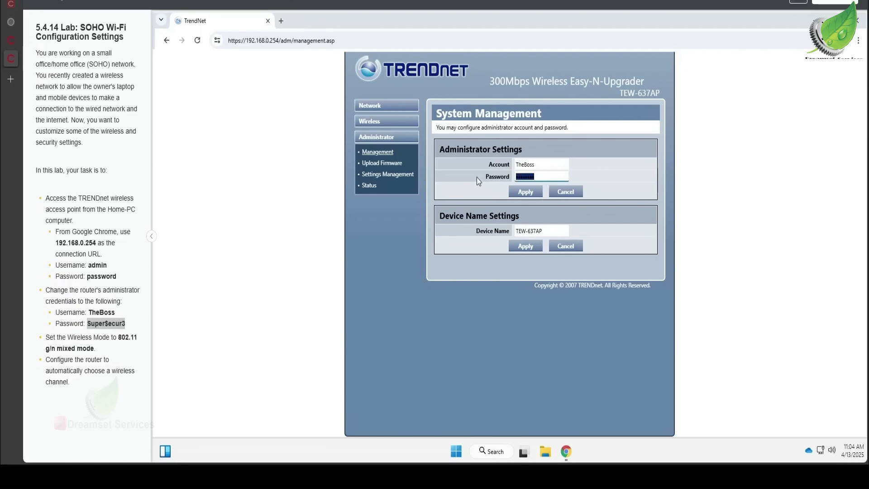
{"action": "key", "text": "ctrl+v"}
{"action": "left_click", "coordinate": [524, 192]}
Set the Wireless Mode to 802.11 g/n mixed mode in the basic wireless settings
{"action": "left_click", "coordinate": [388, 121]}
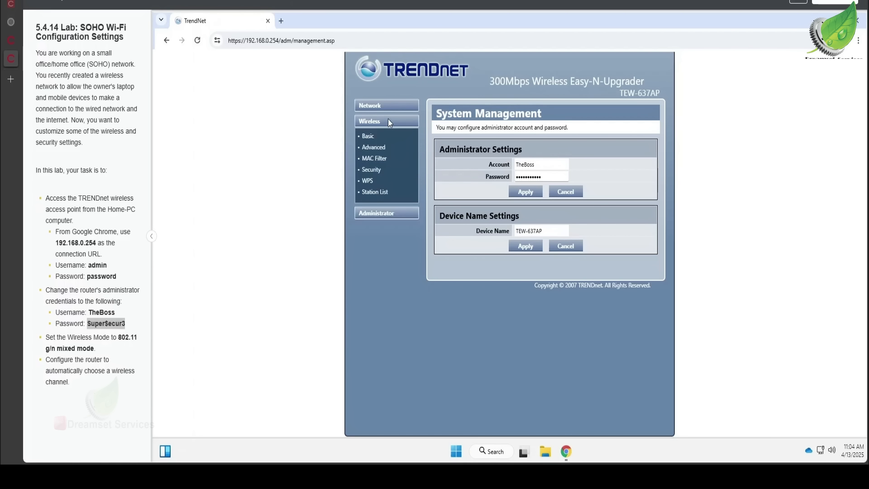
{"action": "left_click", "coordinate": [375, 151]}
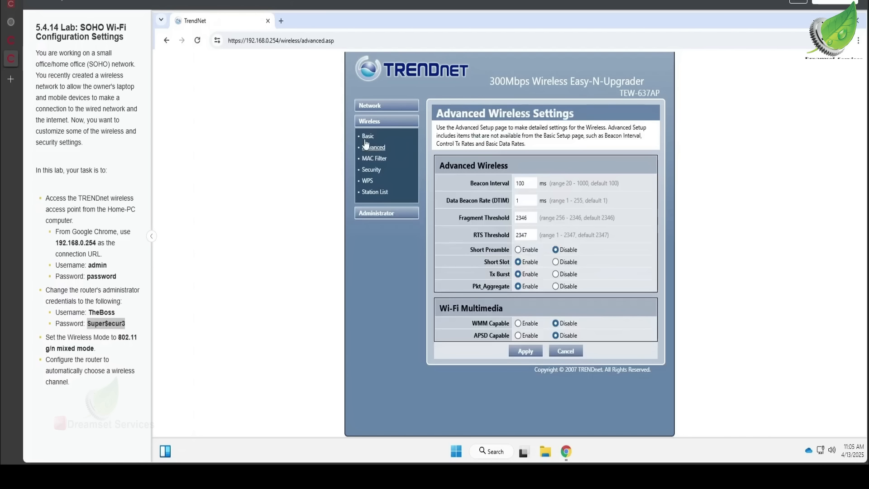
{"action": "left_click", "coordinate": [367, 136]}
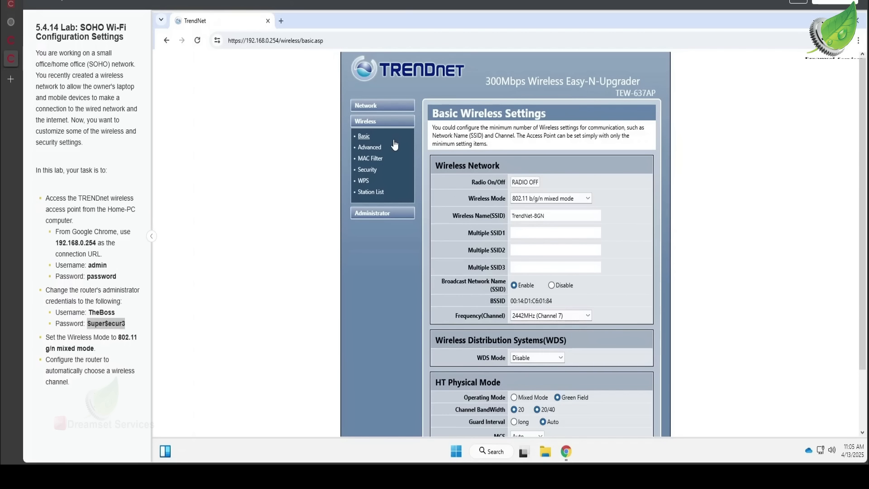
{"action": "left_click", "coordinate": [590, 197]}
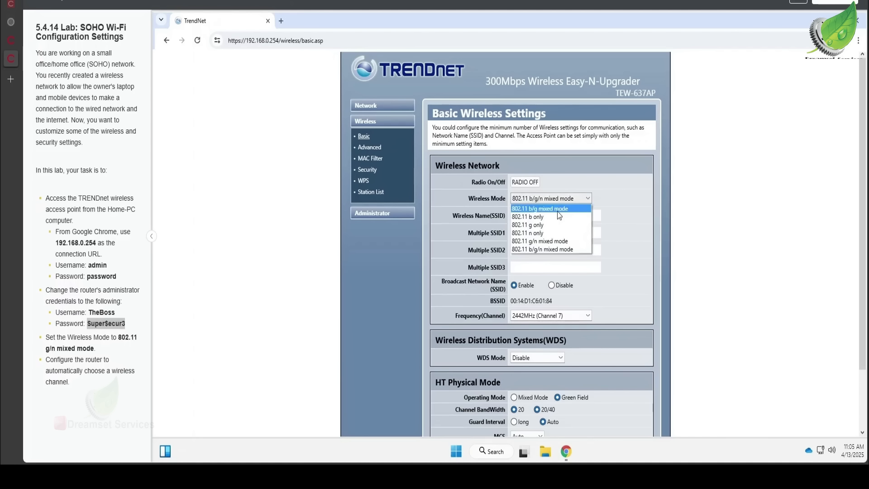
{"action": "left_click", "coordinate": [560, 240]}
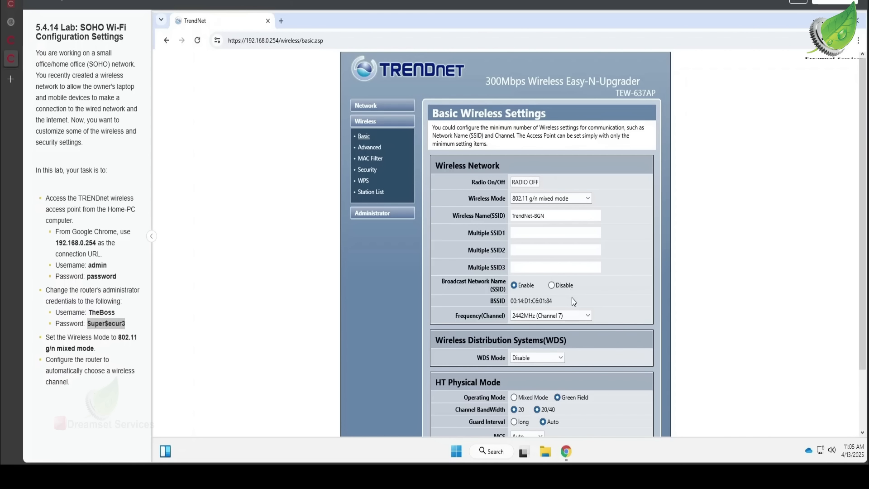
Set the Frequency (Channel) to AutoSelect in the wireless network settings and apply the basic wireless settings
{"action": "left_click", "coordinate": [573, 319]}
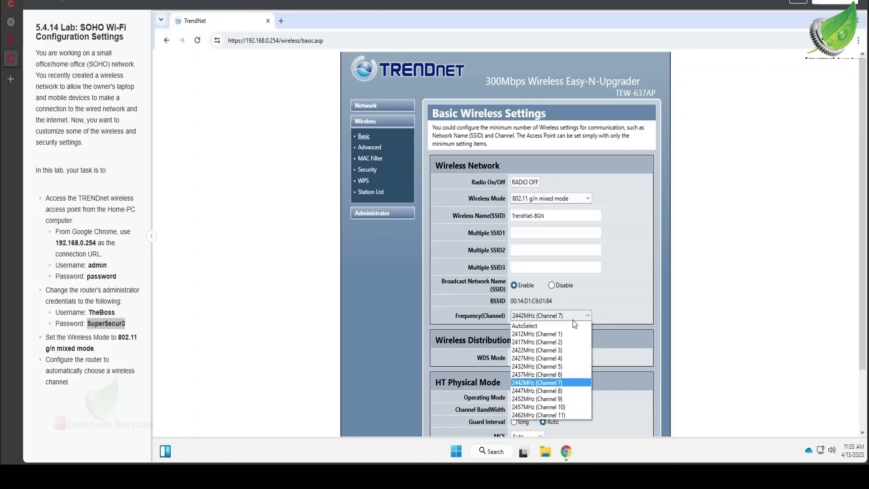
{"action": "left_click", "coordinate": [549, 327]}
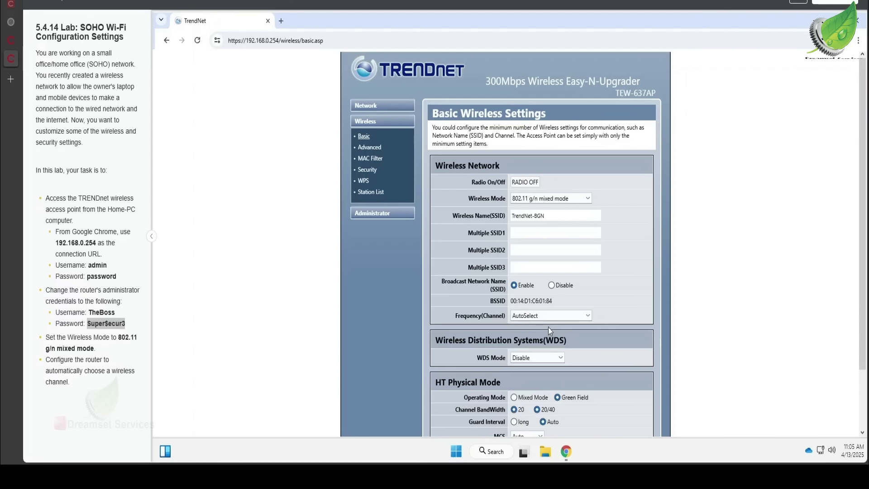
{"action": "left_click", "coordinate": [564, 319]}
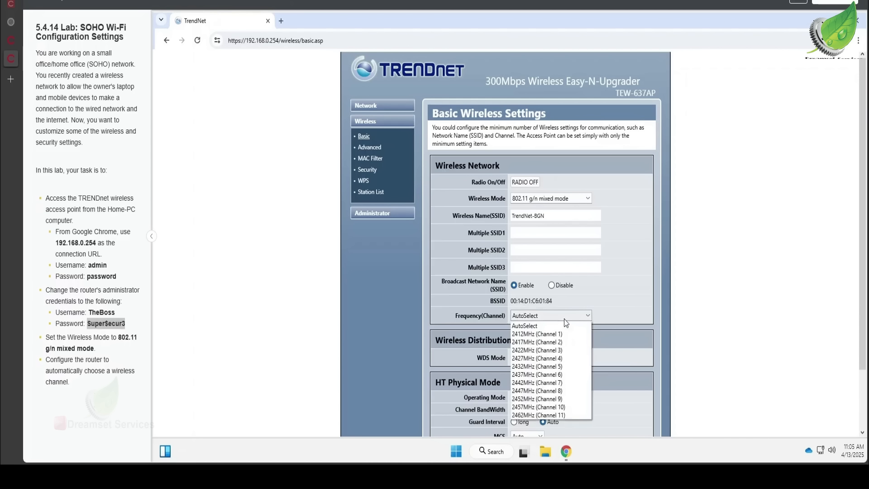
{"action": "left_click", "coordinate": [564, 318]}
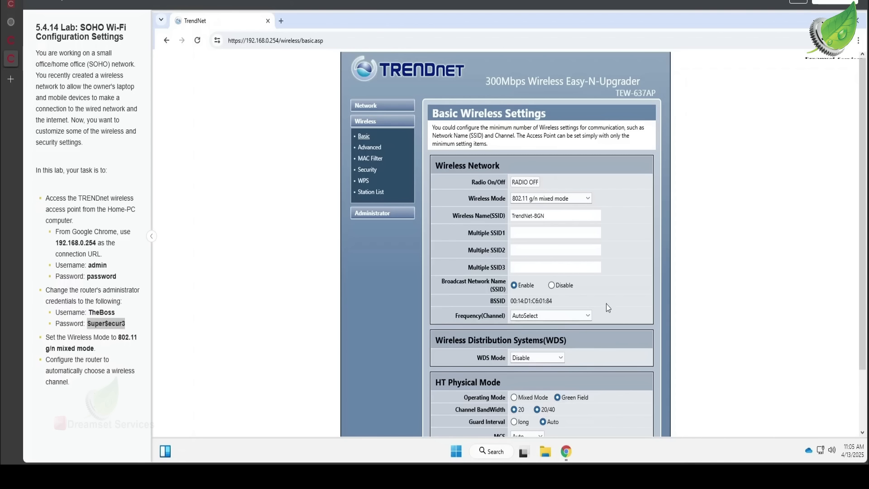
{"action": "scroll", "coordinate": [609, 305], "scroll_direction": "down", "scroll_amount": 2}
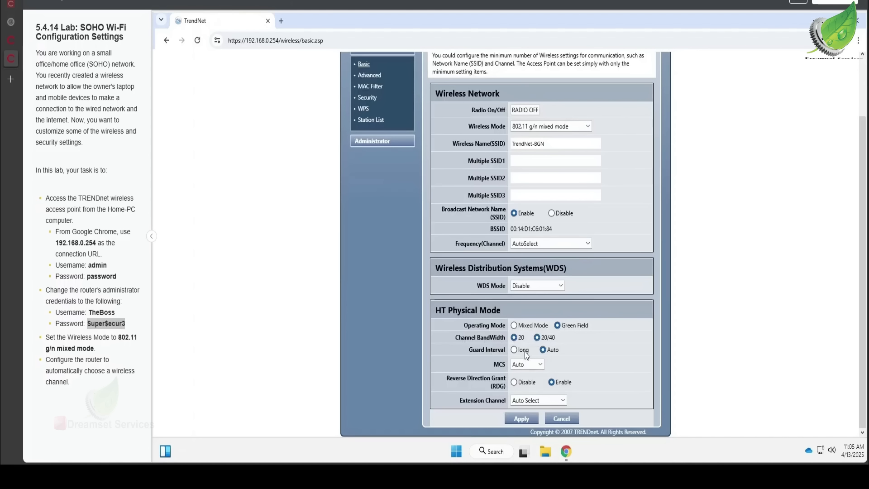
{"action": "left_click", "coordinate": [520, 419]}
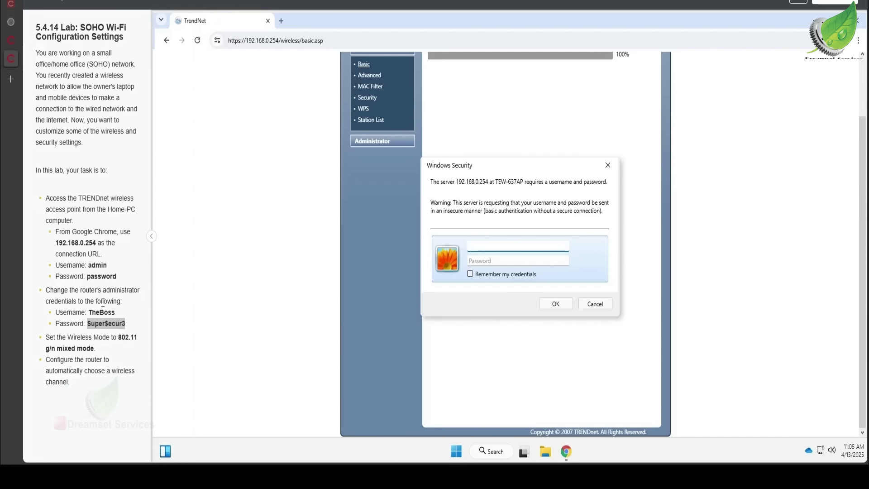
Sign back in to the access point with the new account password and the username TheBoss, copied from the lab instructions
{"action": "left_click", "coordinate": [500, 261]}
{"action": "key", "text": "ctrl+v"}
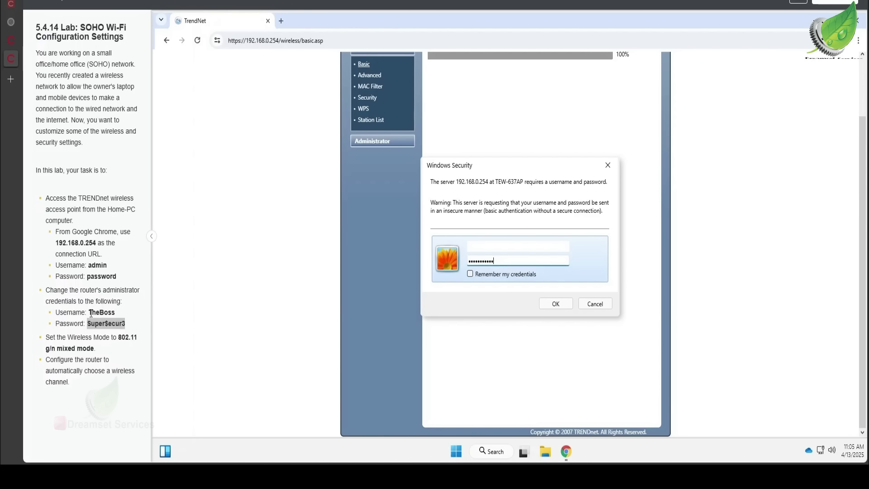
{"action": "left_click_drag", "start_coordinate": [90, 312], "coordinate": [116, 313]}
{"action": "key", "text": "ctrl+c"}
{"action": "left_click", "coordinate": [489, 248]}
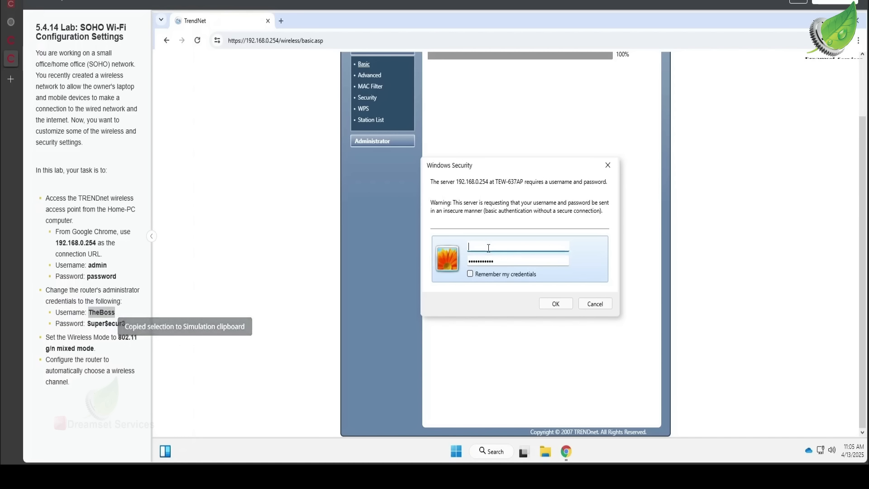
{"action": "key", "text": "ctrl+v"}
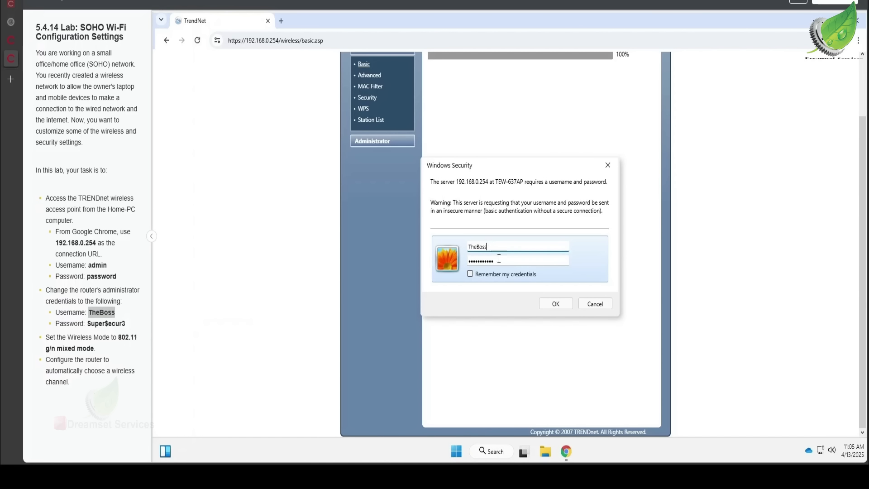
{"action": "left_click", "coordinate": [563, 304]}
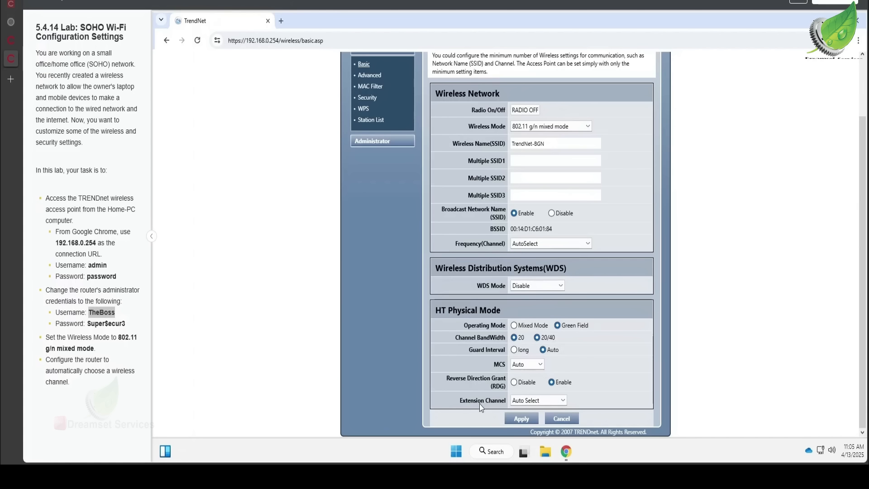
Submit the SOHO Wi-Fi Configuration Settings lab for scoring and confirm the submission
{"action": "scroll", "coordinate": [555, 313], "scroll_direction": "up", "scroll_amount": 2}
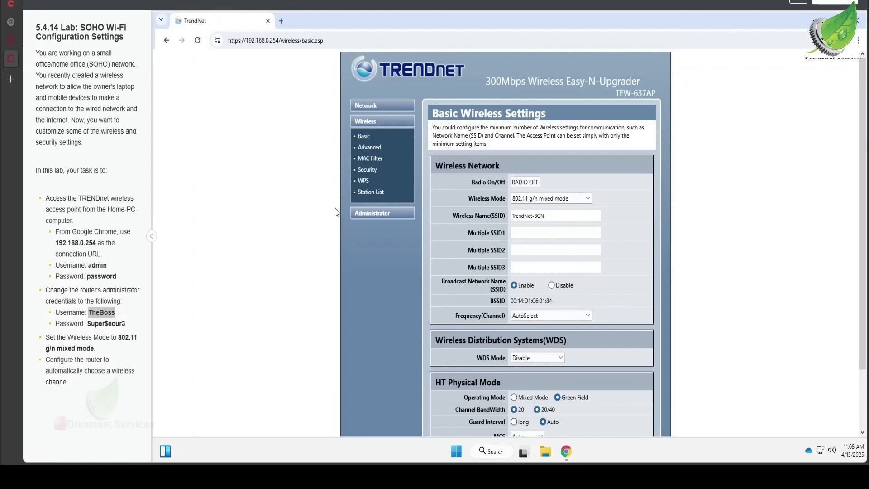
{"action": "left_click", "coordinate": [839, 2]}
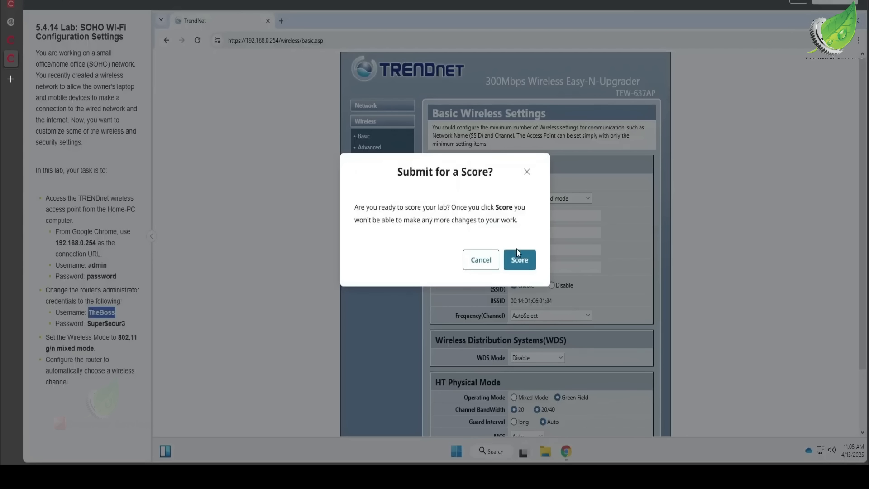
{"action": "left_click", "coordinate": [525, 260]}
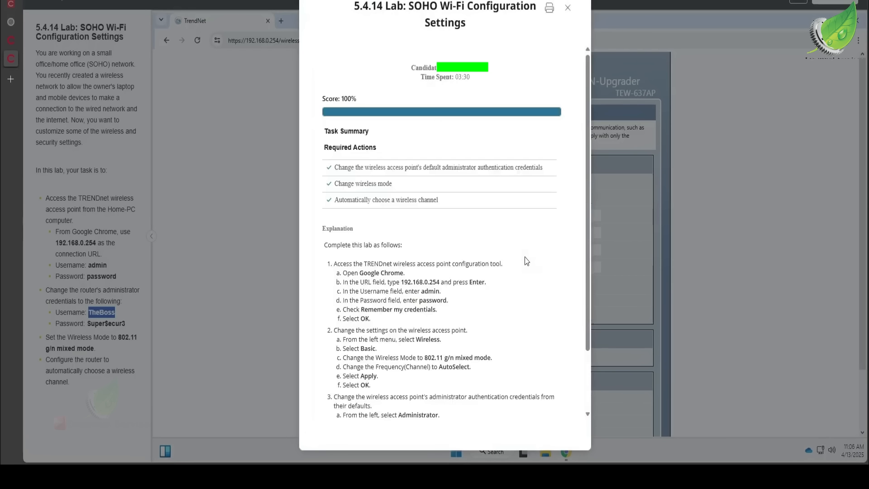